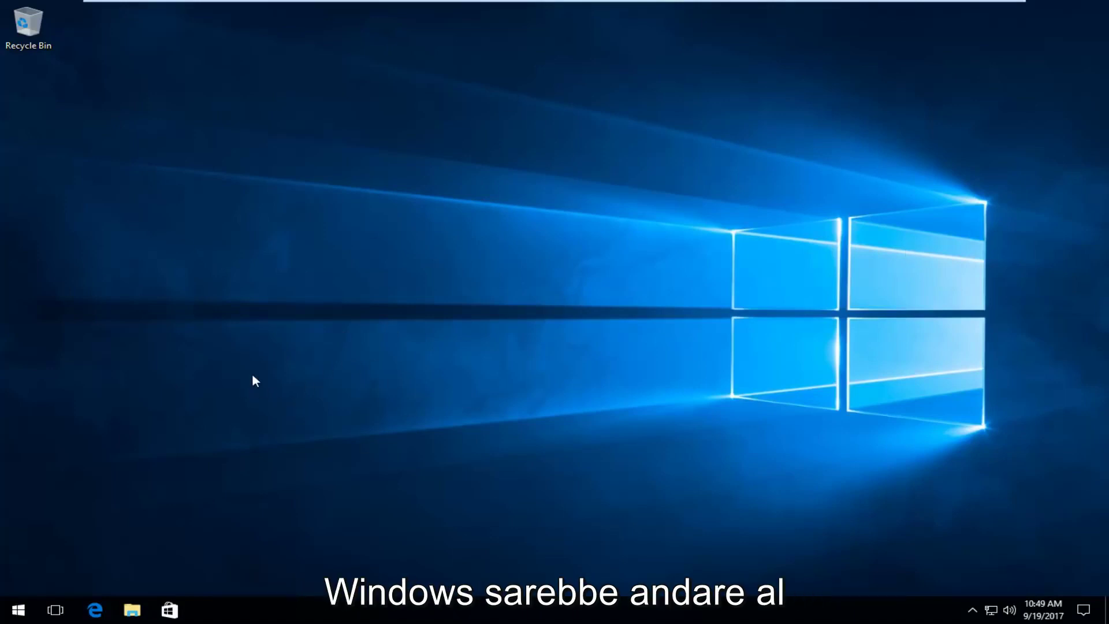
- Restart the PC from the Start menu's power options into the 'Choose an option' recovery screen
{"action": "left_click", "coordinate": [17, 614]}
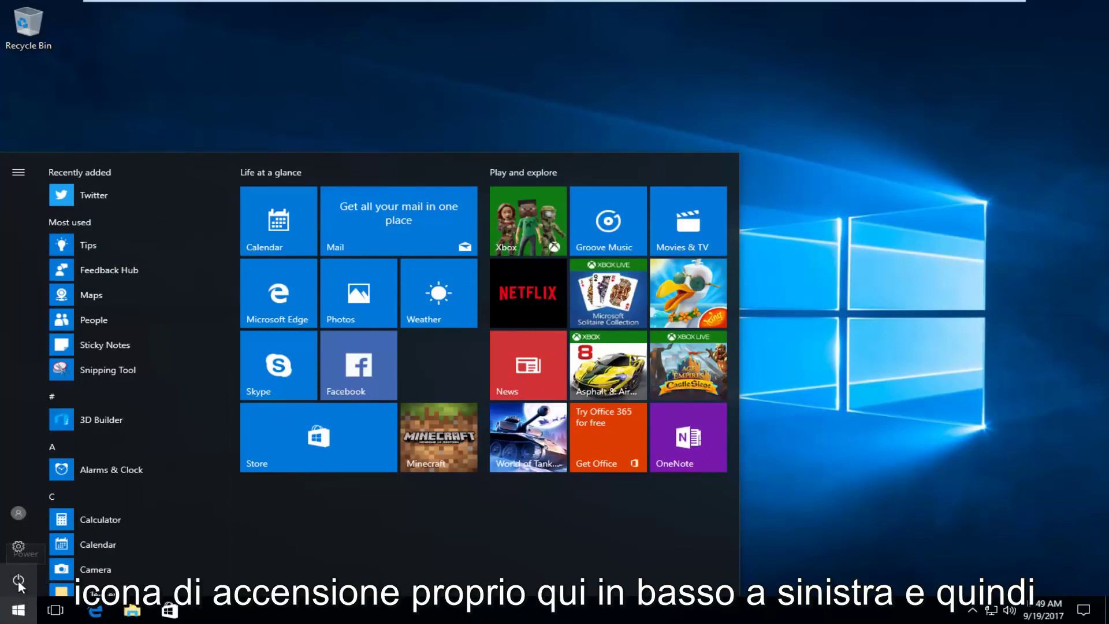
{"action": "left_click", "coordinate": [21, 578]}
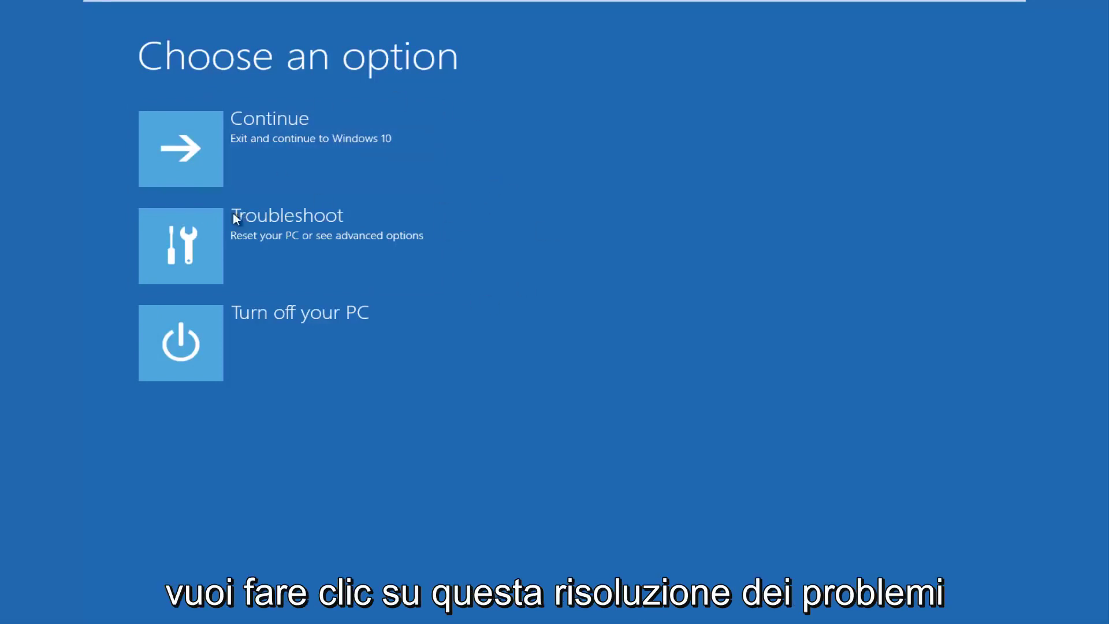
- View the Reset this PC choices under Troubleshoot, back out to the recovery menu, and reopen Troubleshoot
{"action": "left_click", "coordinate": [282, 241]}
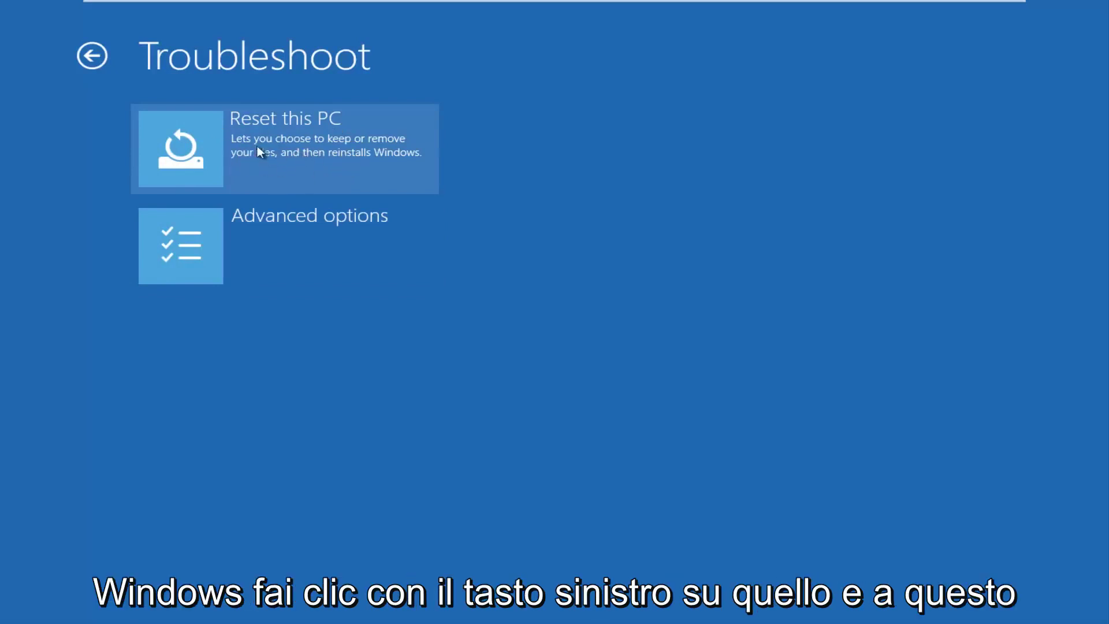
{"action": "left_click", "coordinate": [237, 149]}
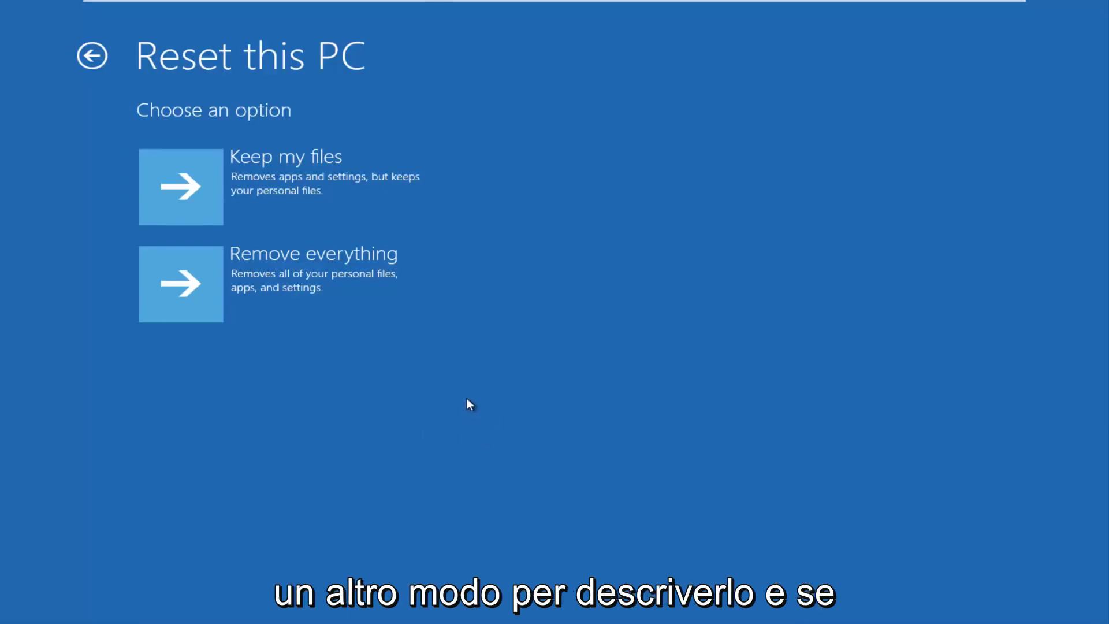
{"action": "left_click", "coordinate": [87, 62]}
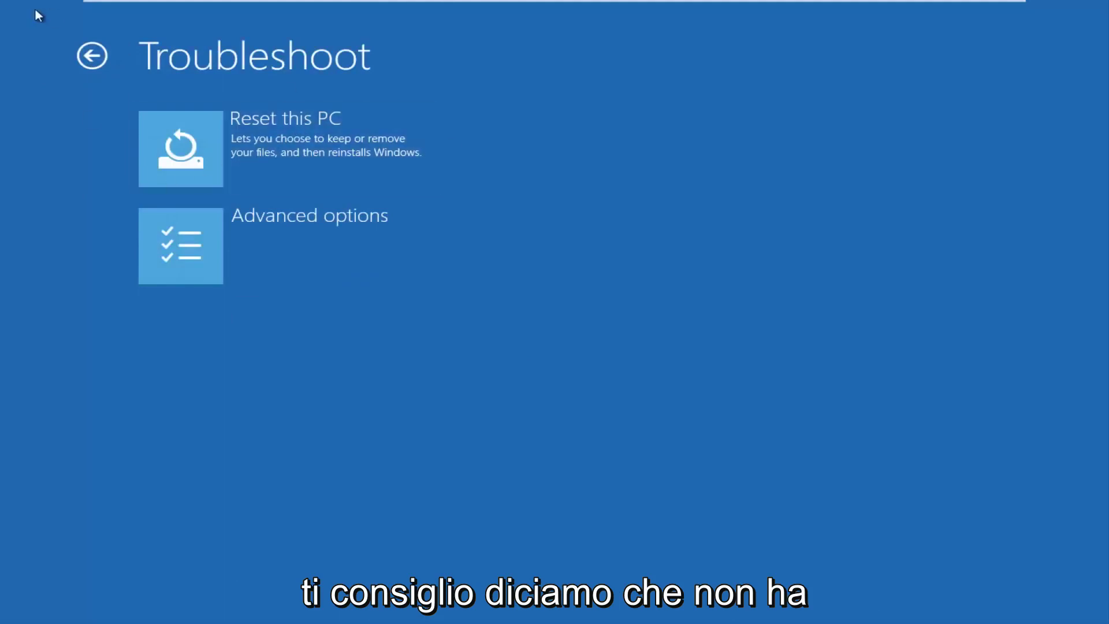
{"action": "left_click", "coordinate": [93, 59]}
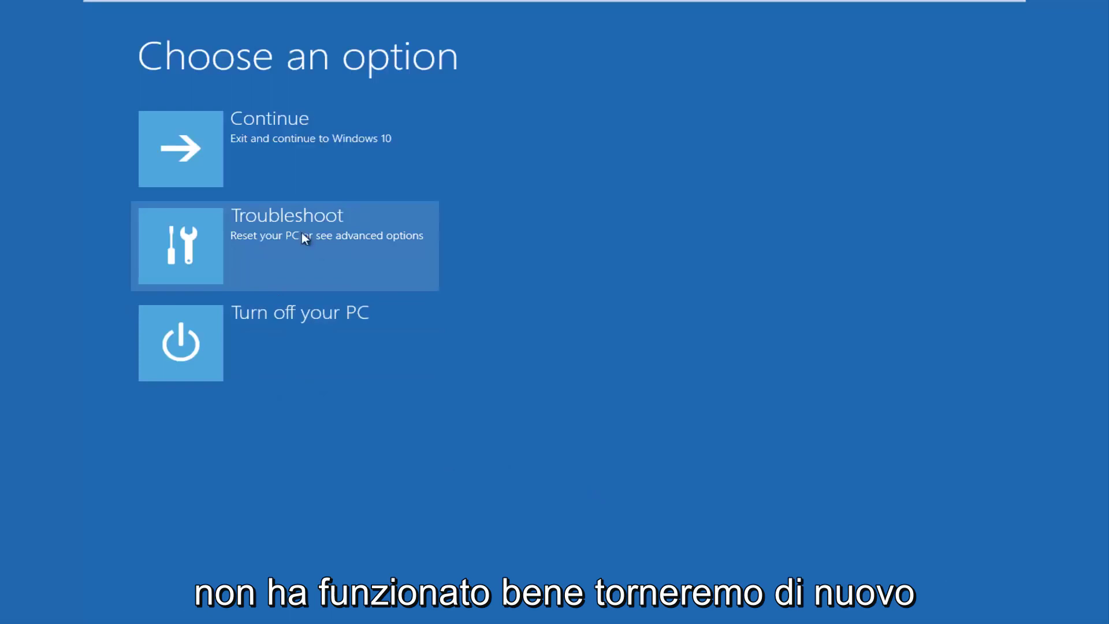
{"action": "left_click", "coordinate": [253, 257]}
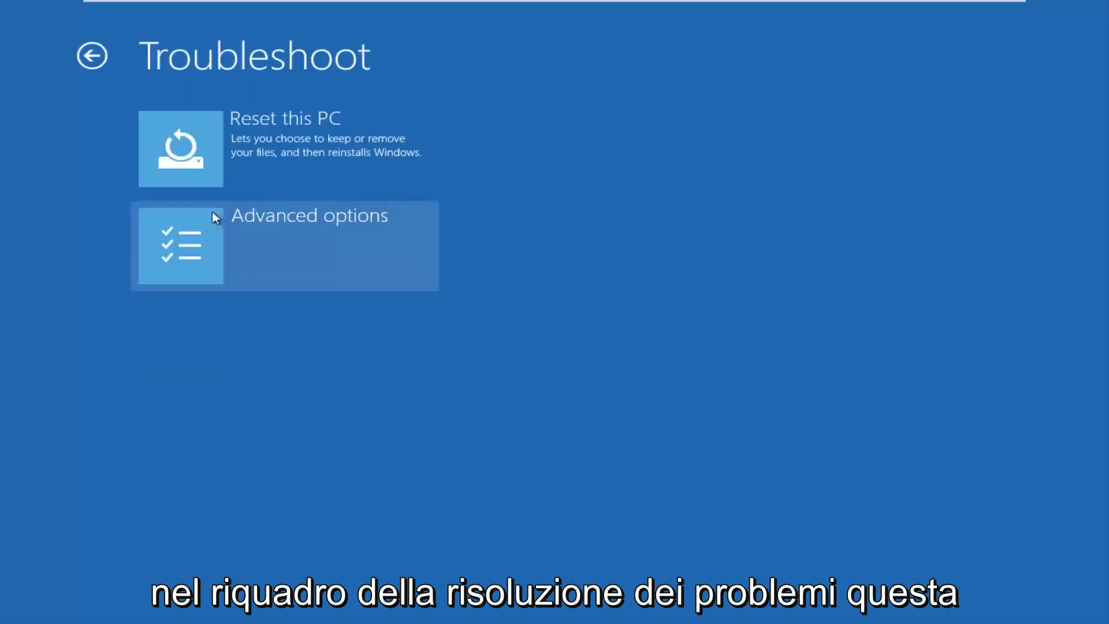
- Start System Restore from Advanced options and let it prepare
{"action": "left_click", "coordinate": [220, 251]}
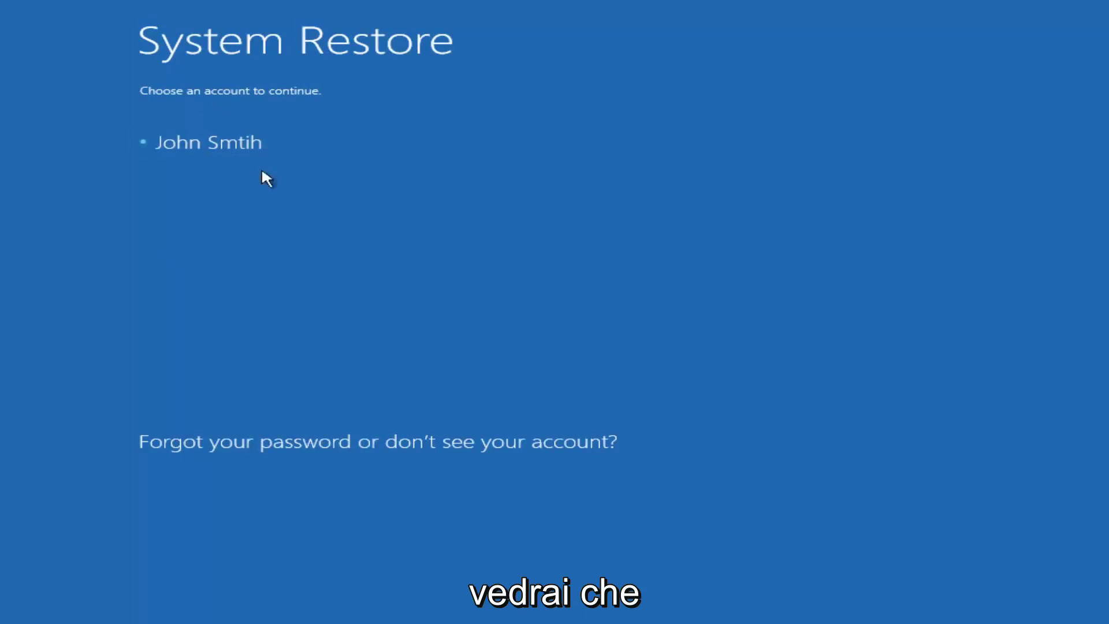
- Continue System Restore with the listed user account and its password, reaching the 'no restore points' wizard
{"action": "left_click", "coordinate": [184, 143]}
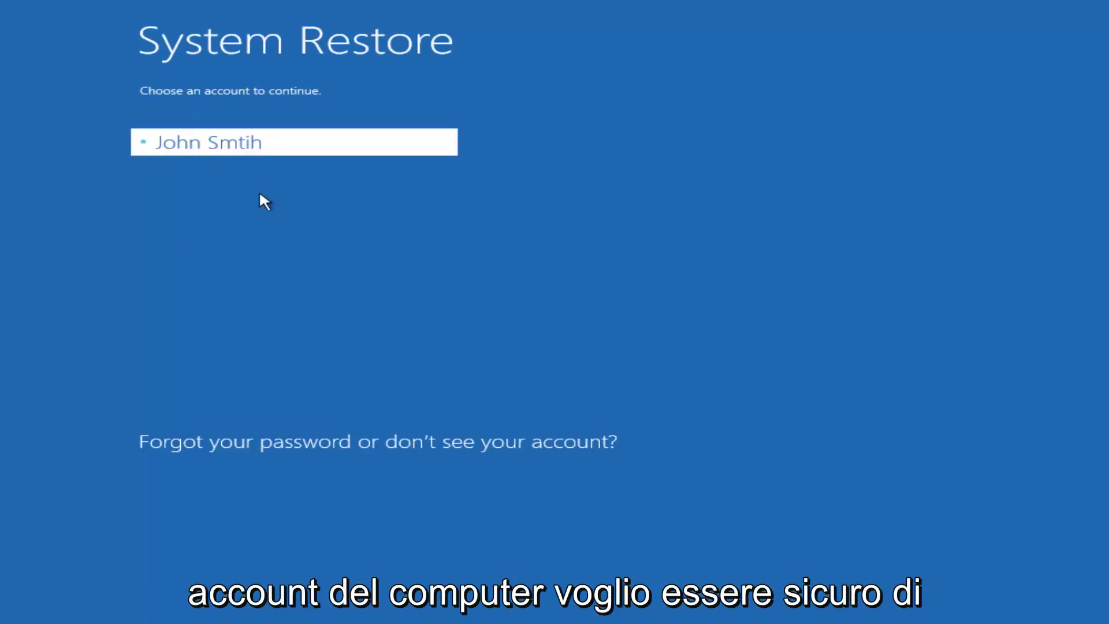
{"action": "type", "text": "*****"}
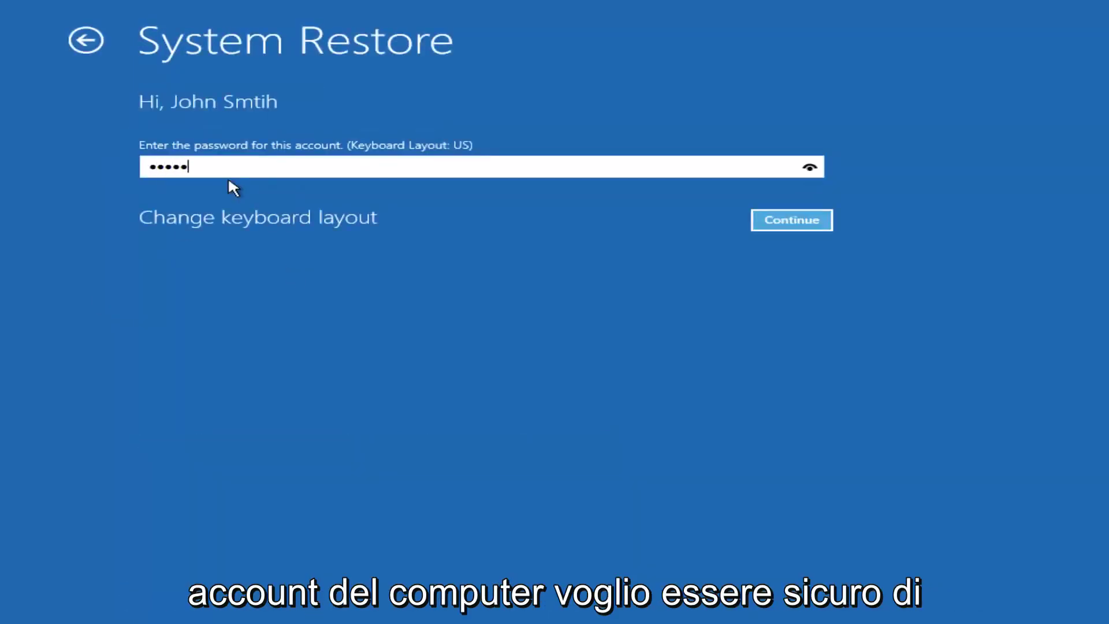
{"action": "type", "text": "***"}
{"action": "key", "text": "Return"}
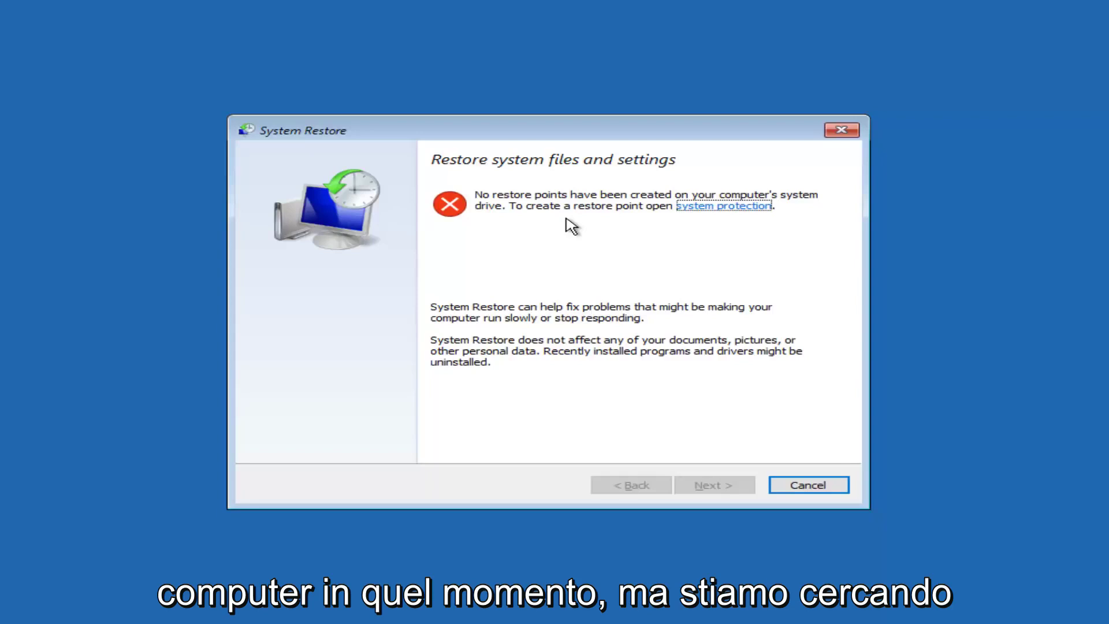
- Cancel System Restore to return to the 'Choose an option' recovery menu
{"action": "left_click", "coordinate": [774, 490]}
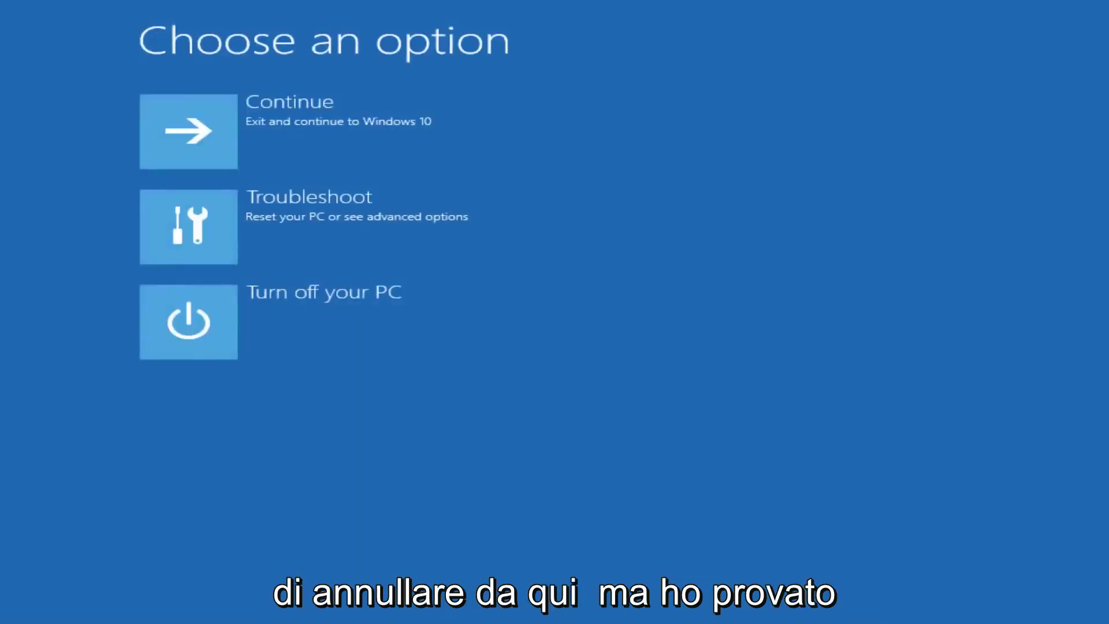